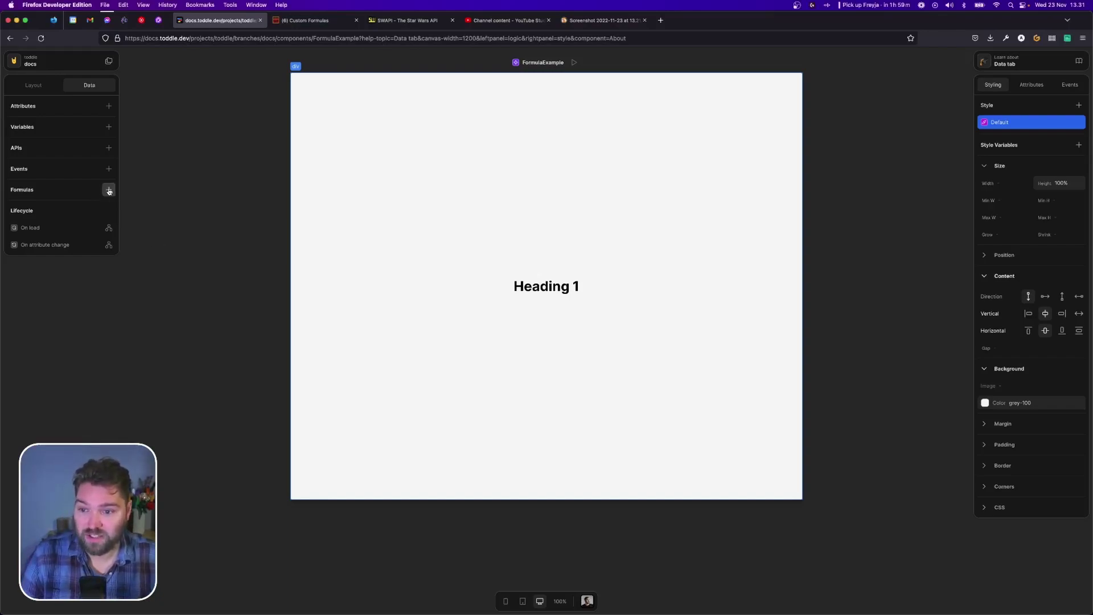
Add a component formula named 'Add 1' with an argument 'Input' whose test value is 3.
left_click(108, 192)
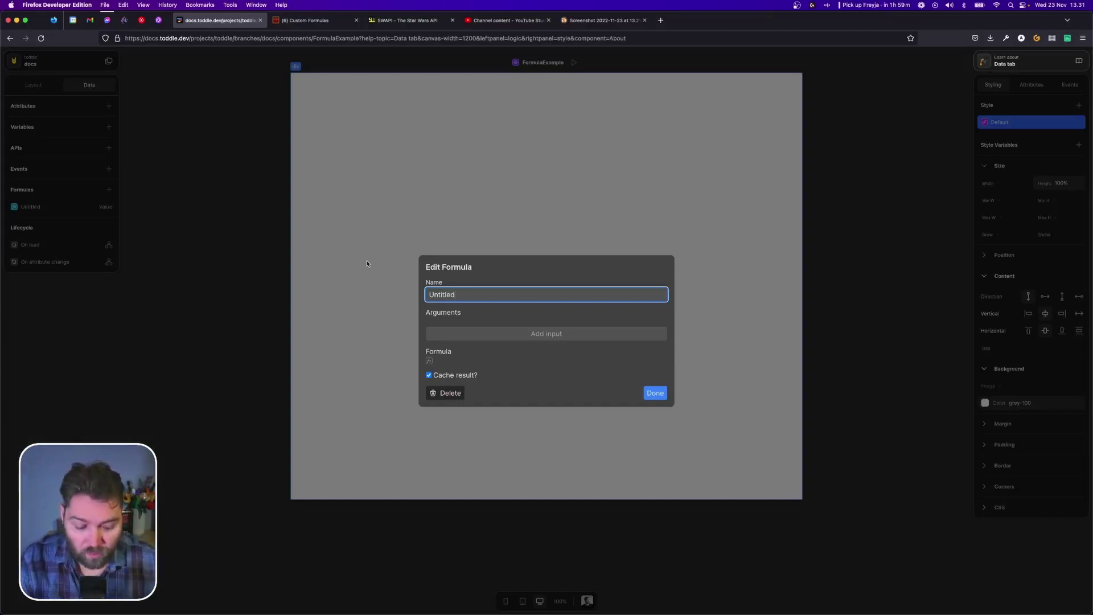
key("BackSpace")
type("Add 1")
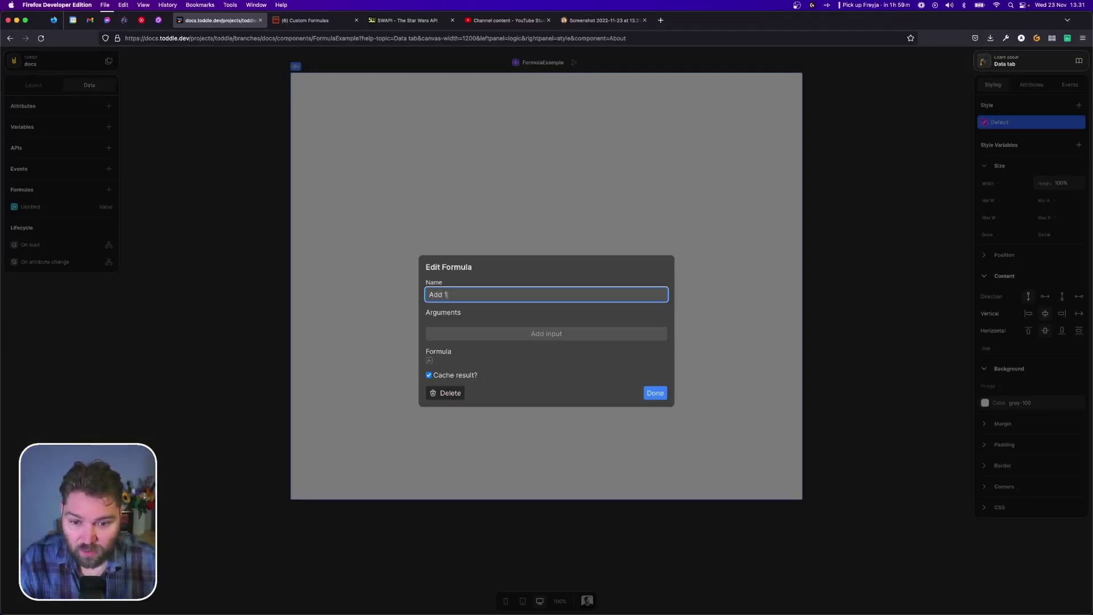
left_click(499, 336)
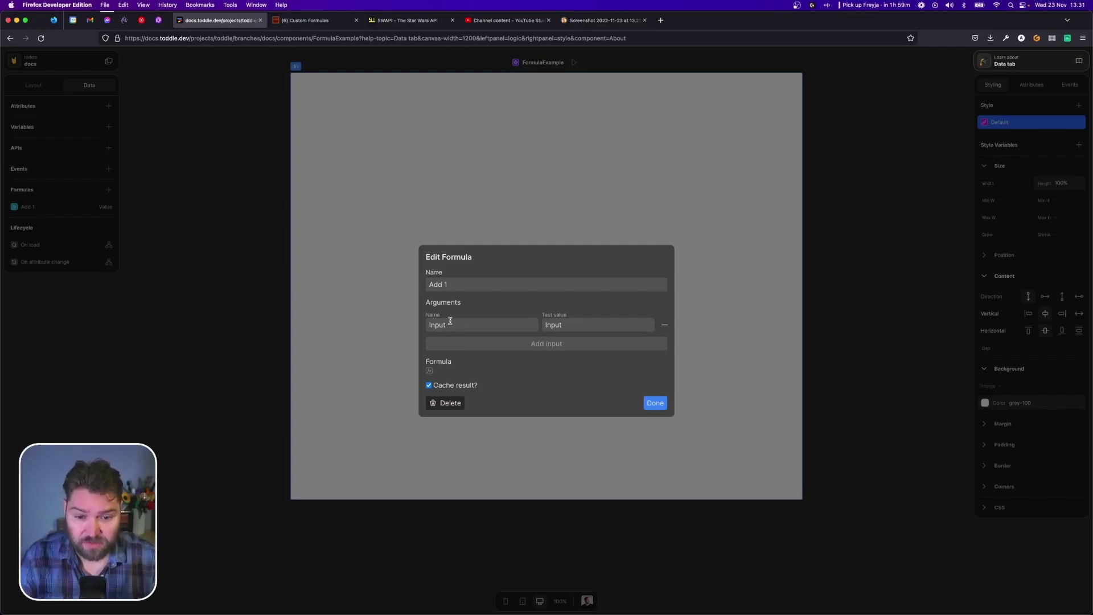
left_click(595, 325)
key("BackSpace")
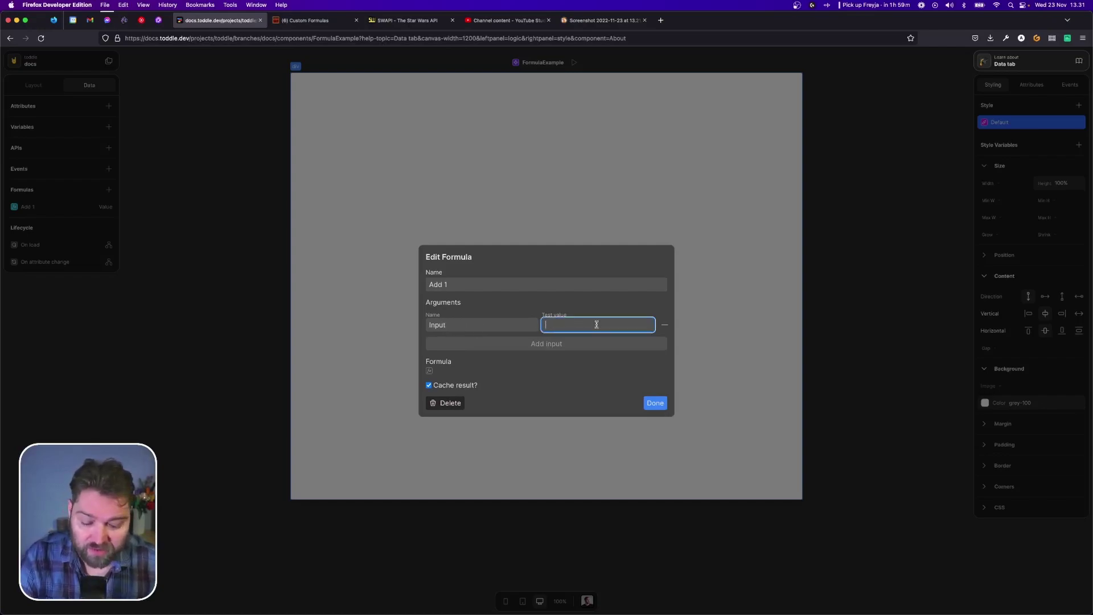
type("3")
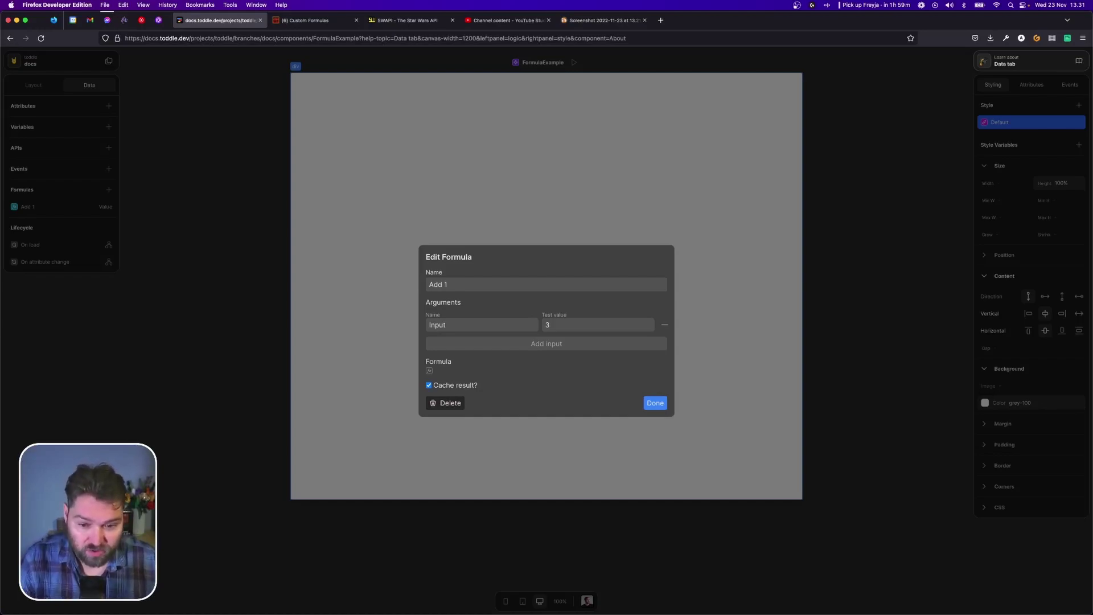
Build the Add 1 body: Input argument fed into an ADD node with Second = 1.
left_click(429, 373)
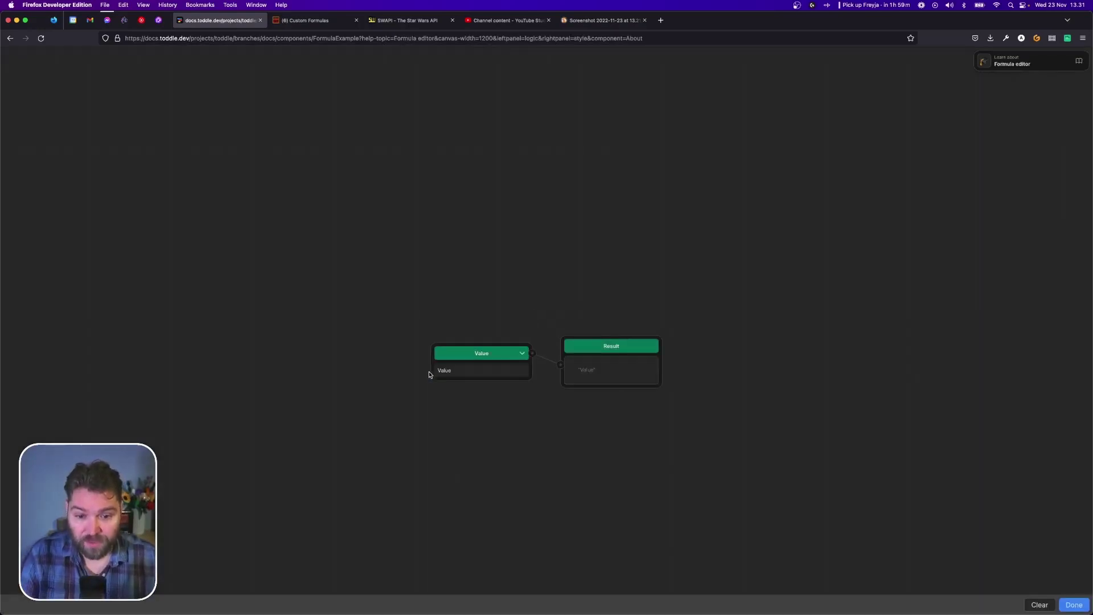
left_click(483, 352)
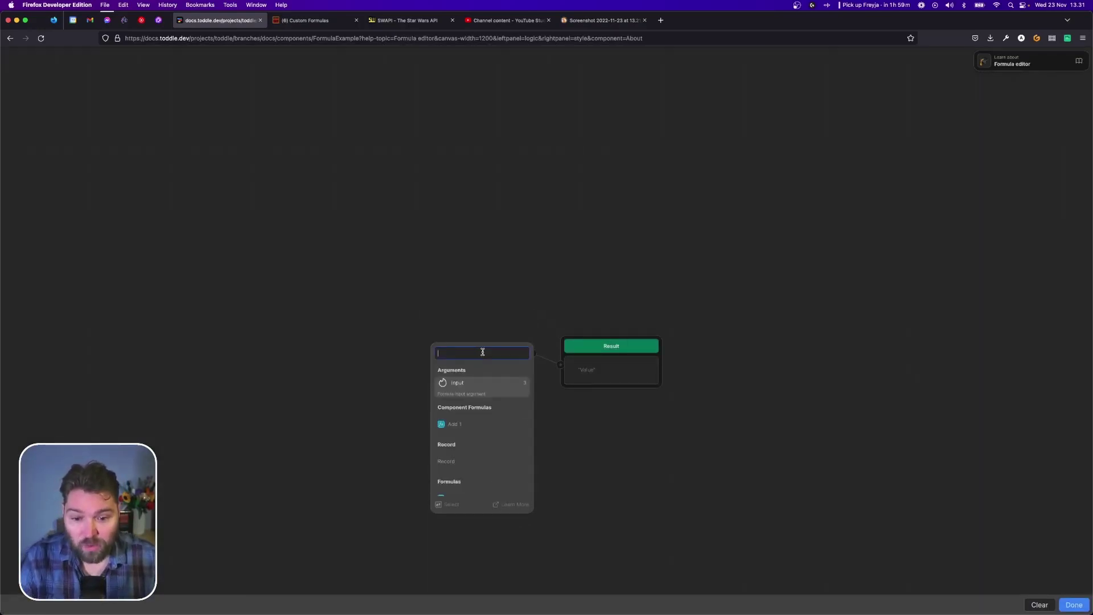
left_click(476, 395)
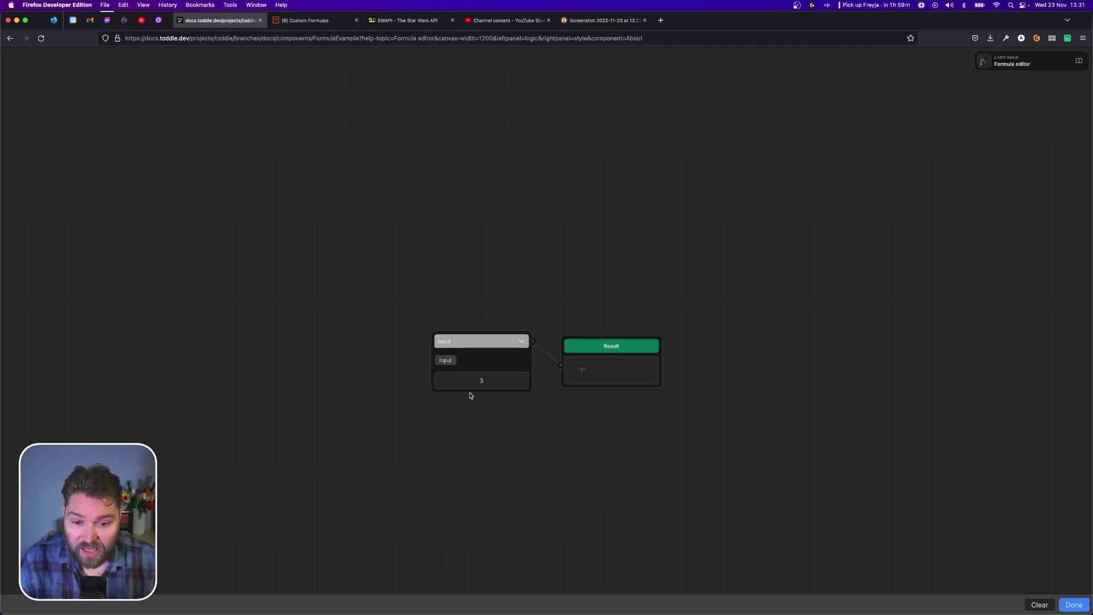
left_click(533, 343)
type("add")
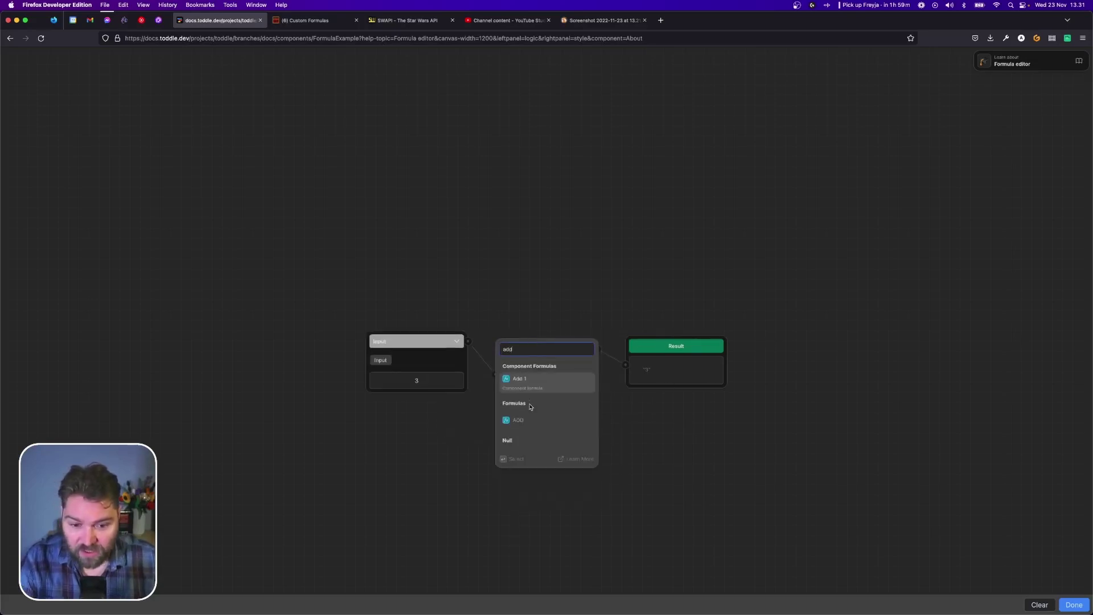
left_click(529, 419)
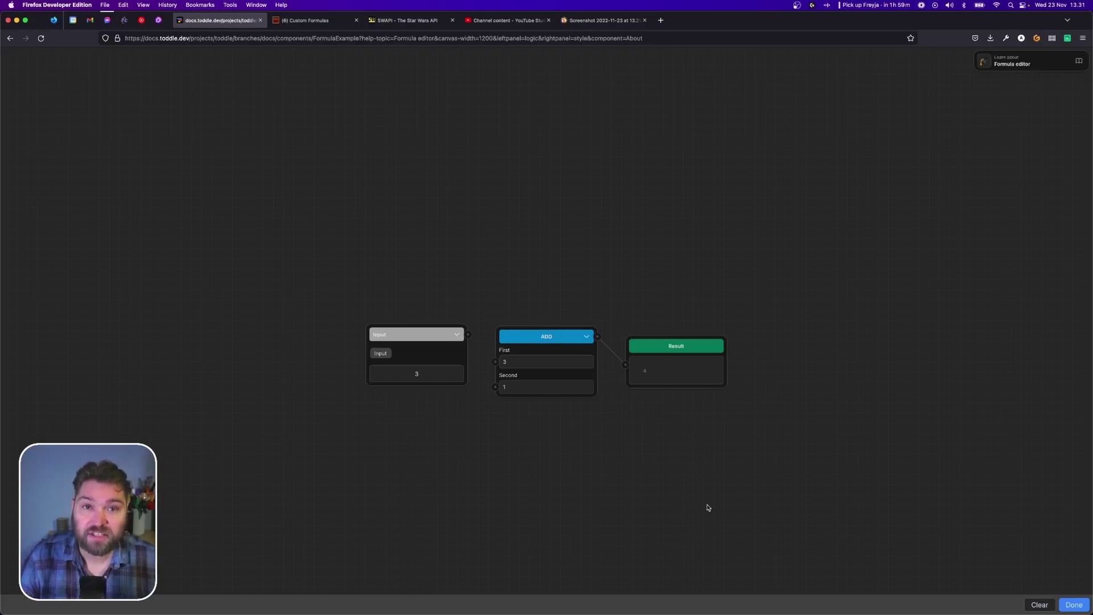
left_click(1073, 603)
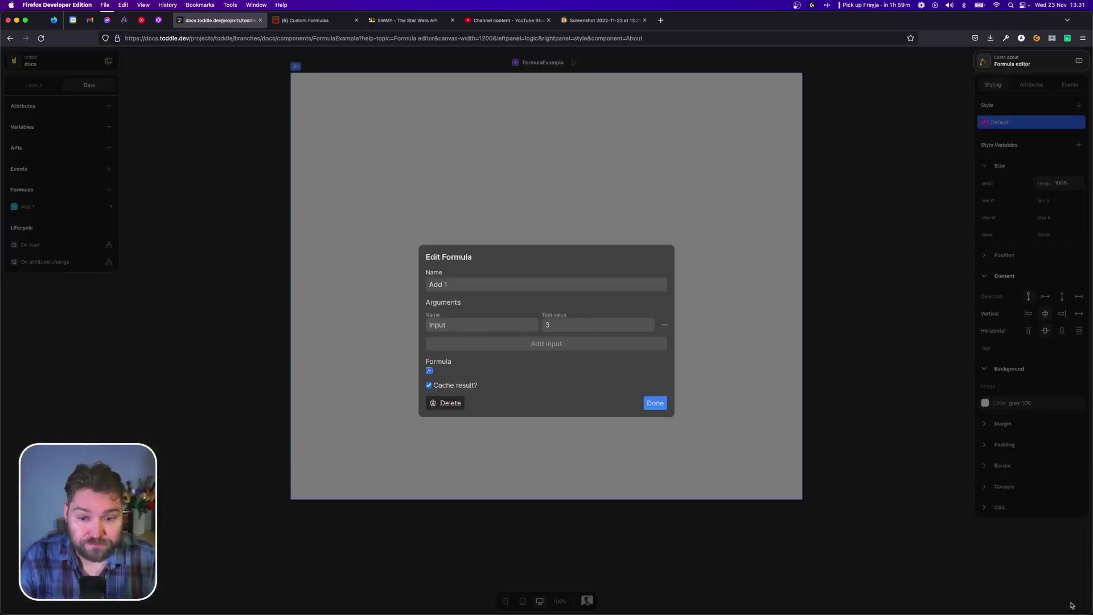
Finish the Add 1 formula and select the Heading 1 text node on the canvas.
left_click(654, 403)
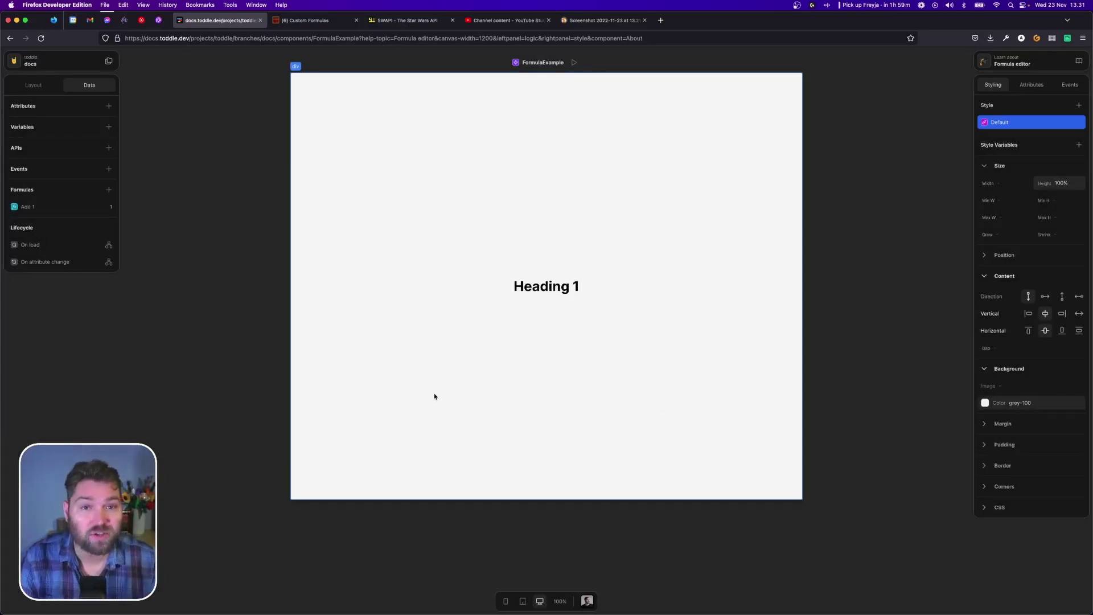
left_click(547, 287)
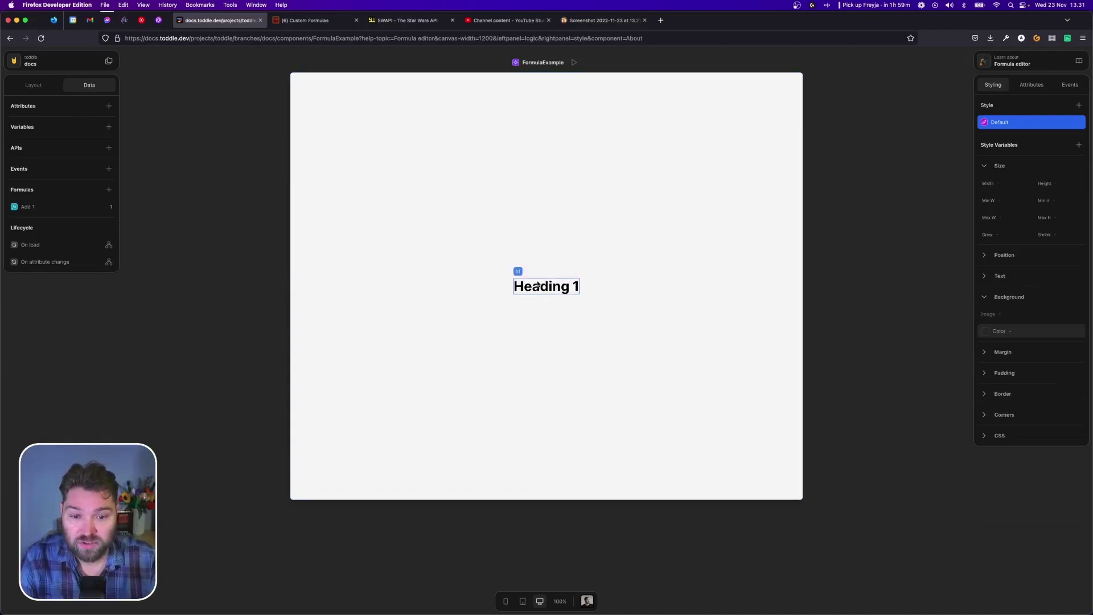
left_click(547, 288)
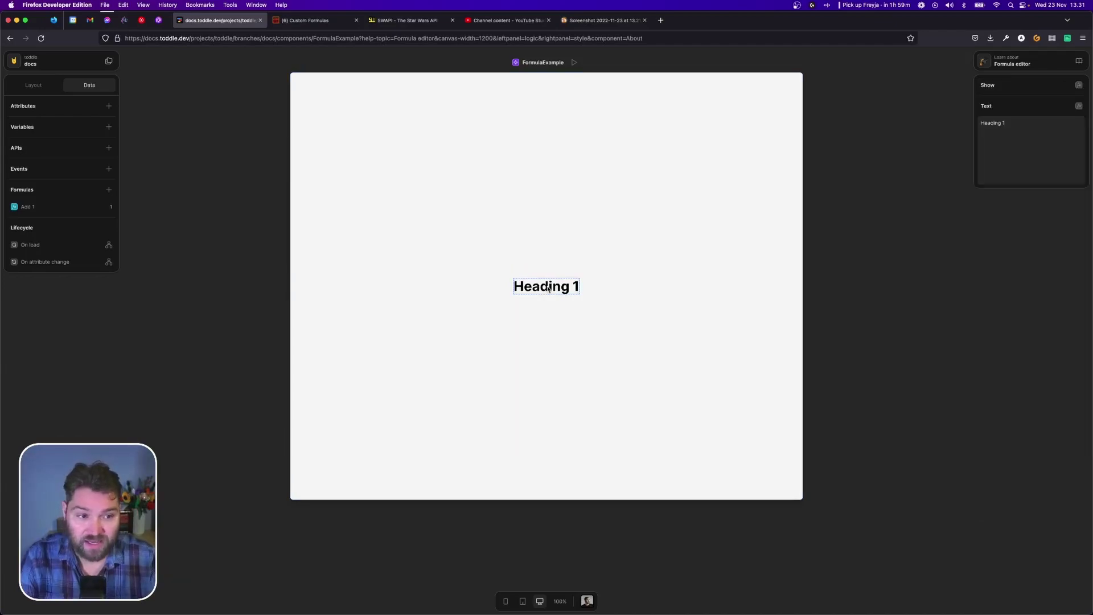
Bind the heading text to the Add 1 formula with Input 5, displaying 6.
left_click(1080, 107)
left_click(488, 349)
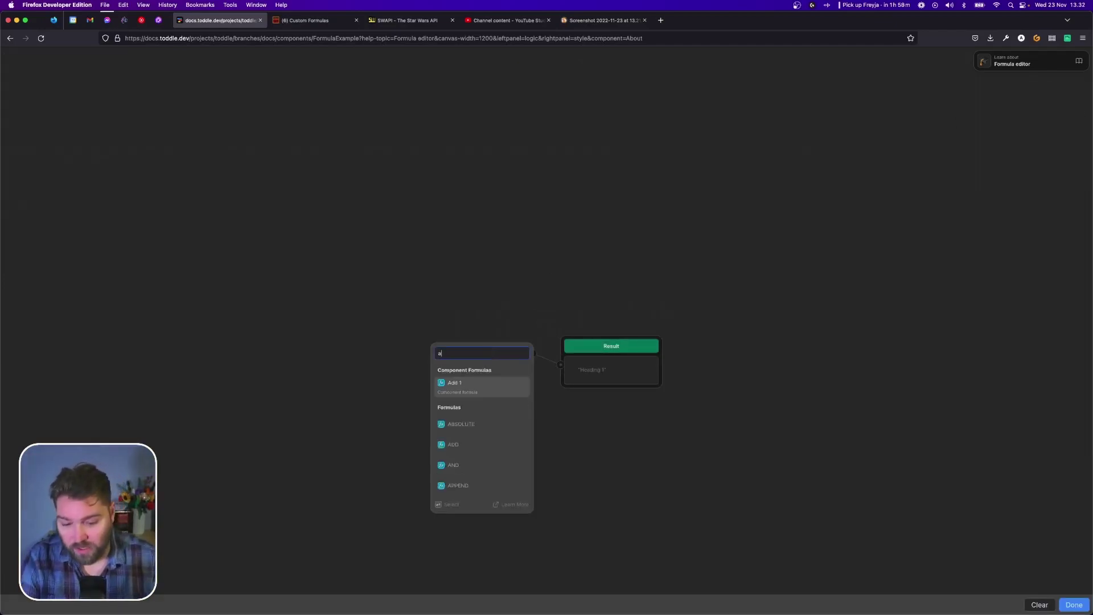
type("add")
left_click(468, 394)
type("5")
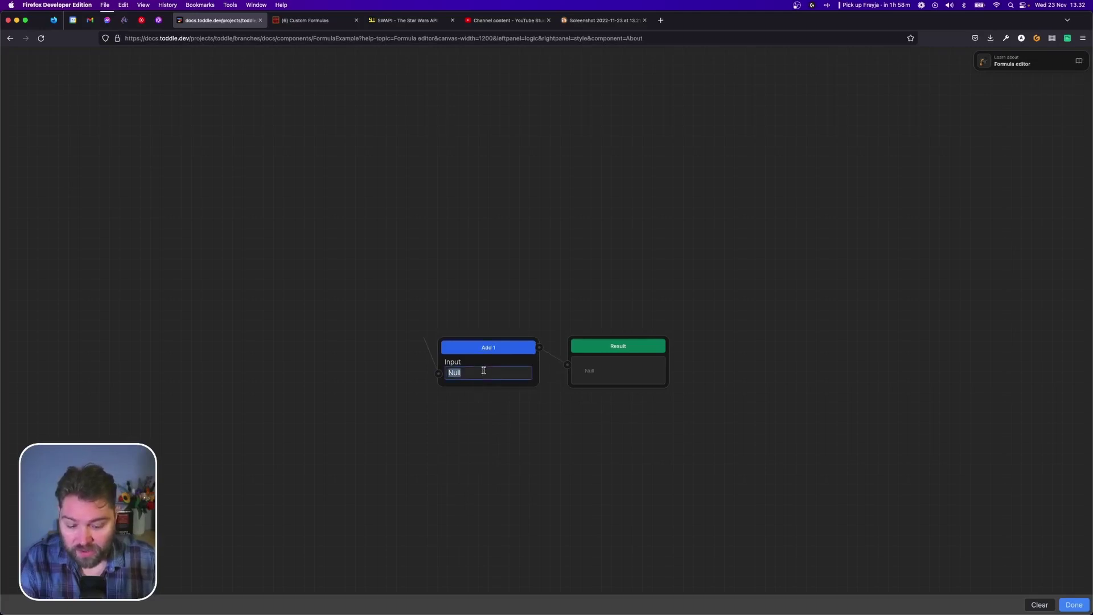
key("Return")
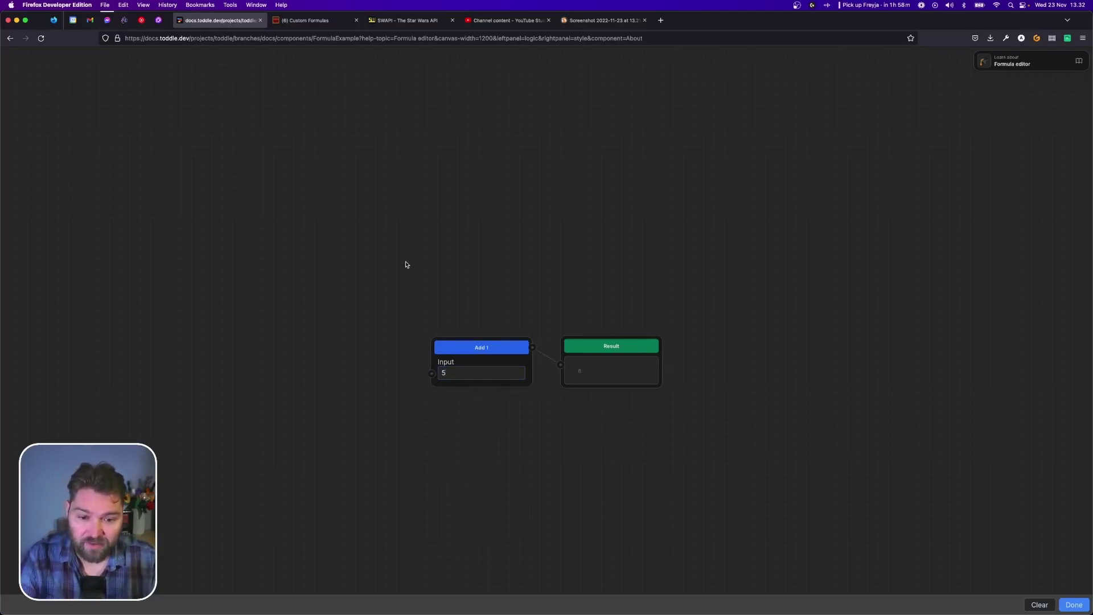
scroll(405, 265, "down", 1)
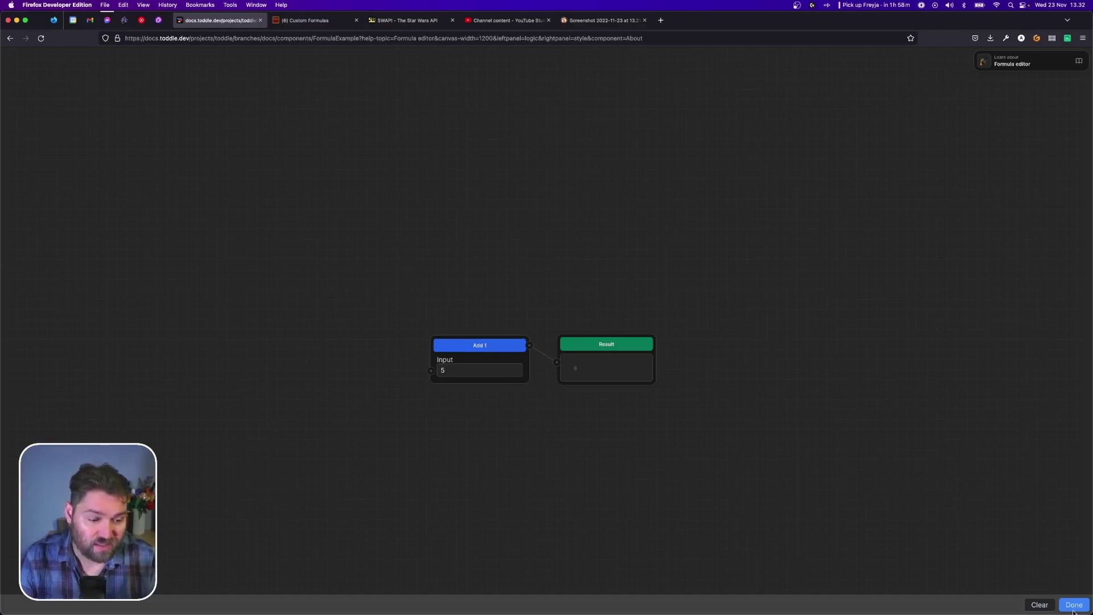
left_click(1074, 605)
left_click(555, 347)
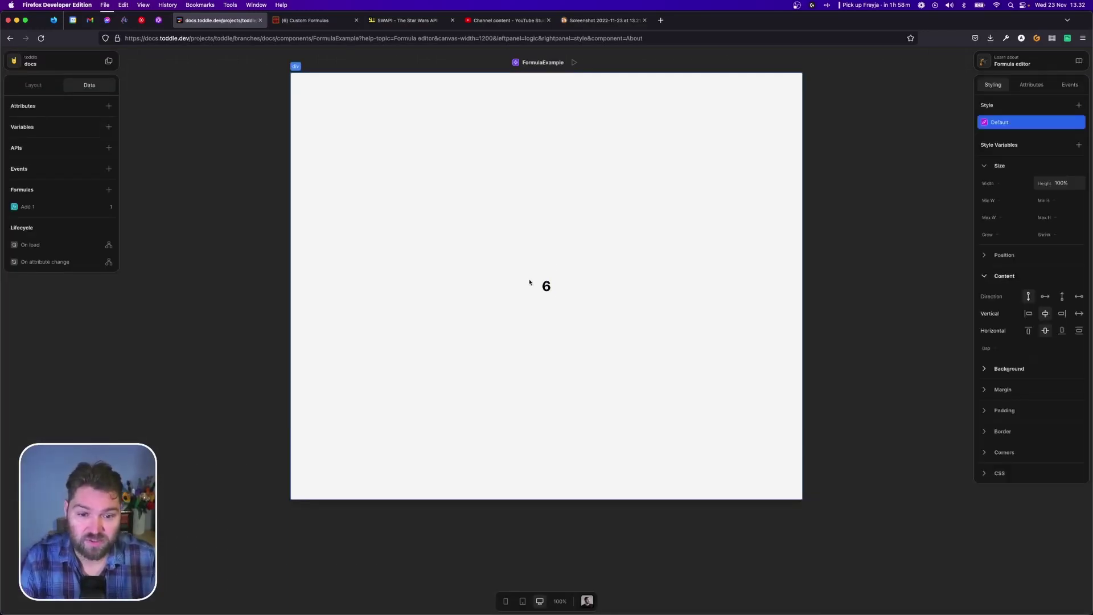